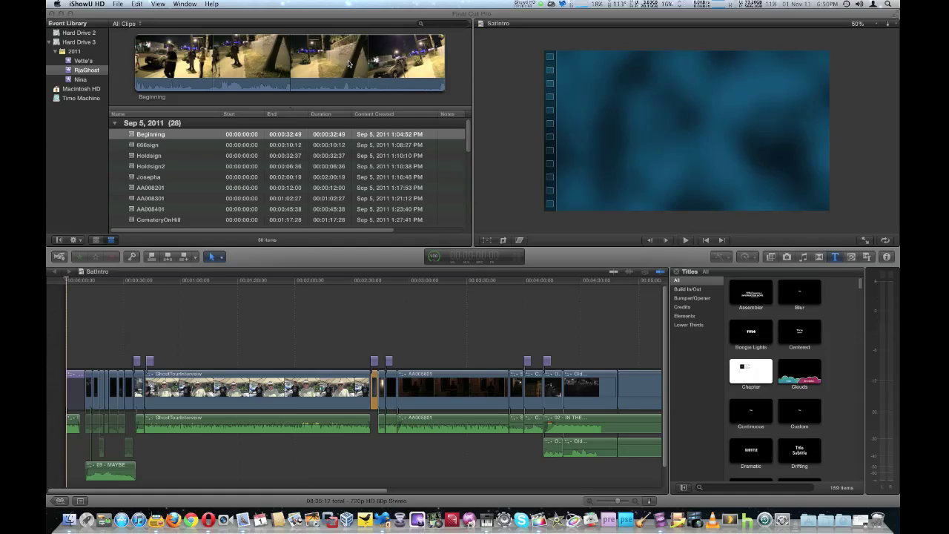
- Make Final Cut Pro X, with the SatIntro project timeline, the active application
{"action": "left_click", "coordinate": [360, 17]}
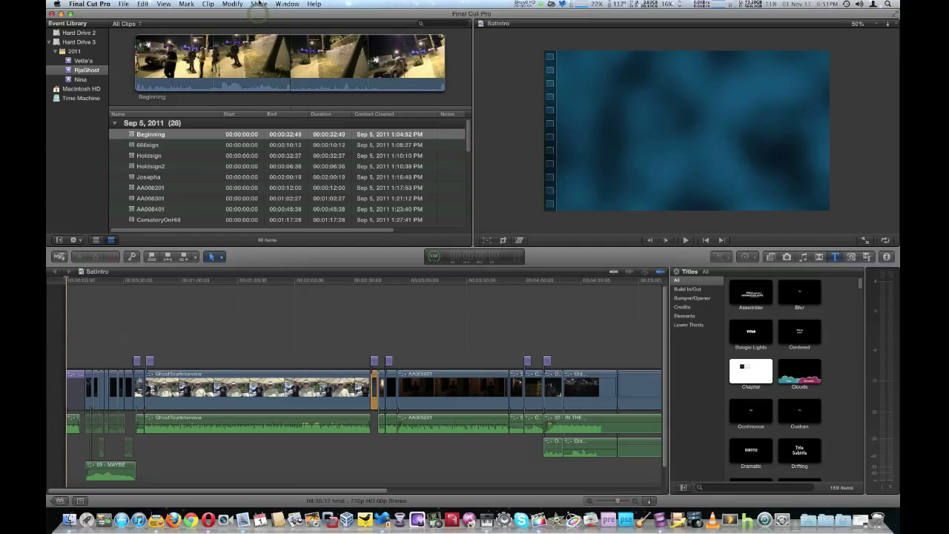
{"action": "left_click", "coordinate": [258, 5]}
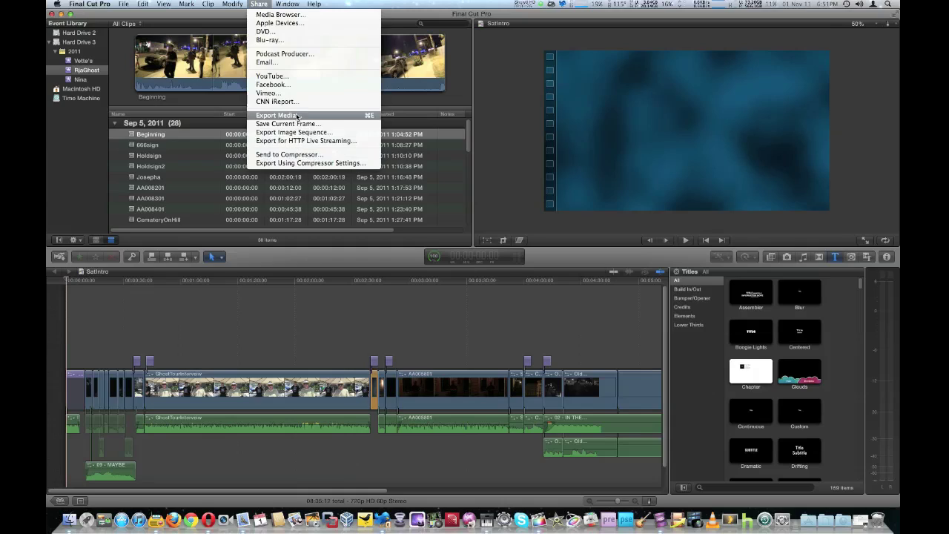
- Choose Export Media from the Share menu for the SatIntro project
{"action": "left_click", "coordinate": [296, 116]}
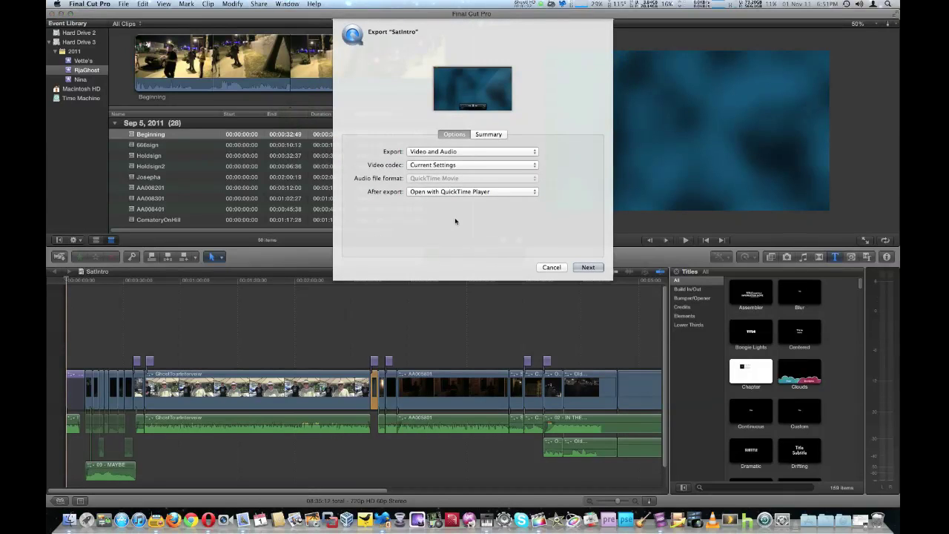
- Review the export content and video codec choices, keeping Video and Audio with Current Settings
{"action": "left_click", "coordinate": [462, 152]}
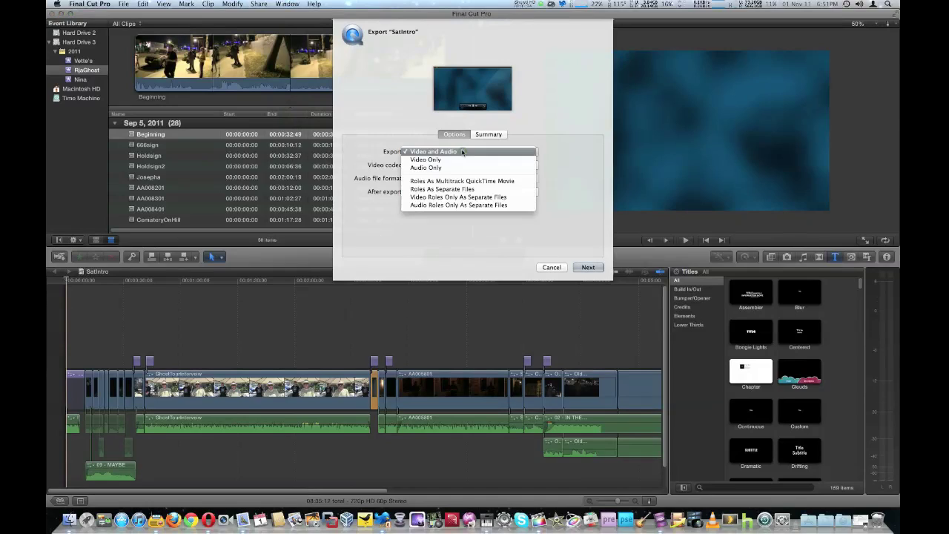
{"action": "left_click", "coordinate": [462, 152]}
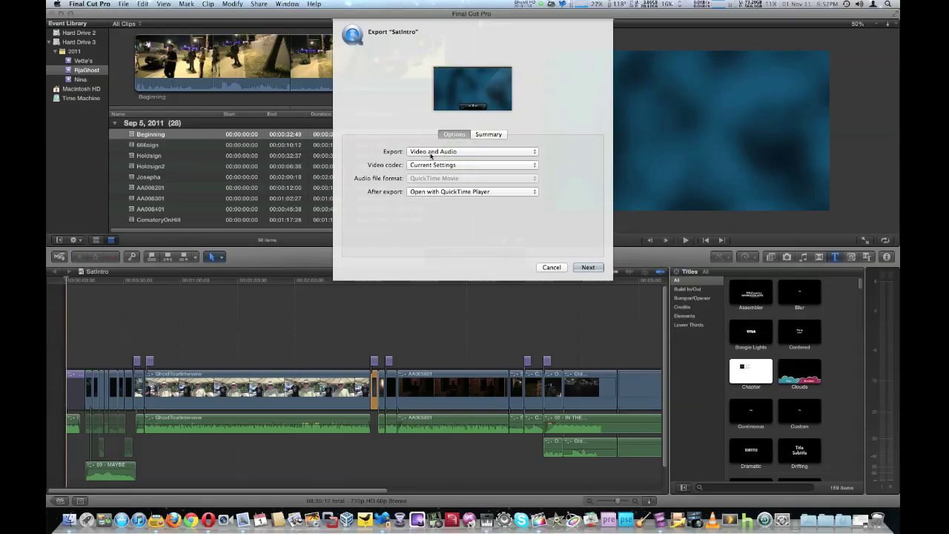
{"action": "left_click", "coordinate": [478, 166]}
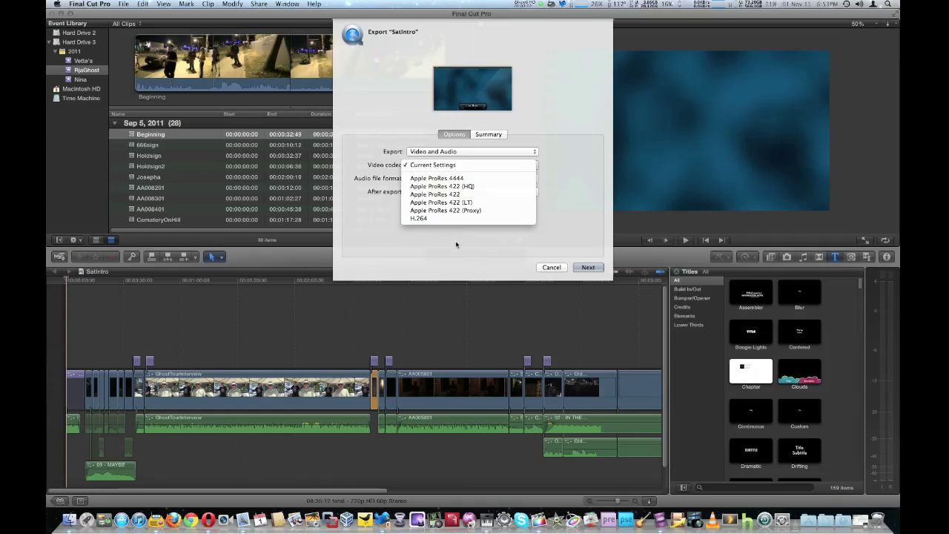
{"action": "left_click", "coordinate": [455, 240]}
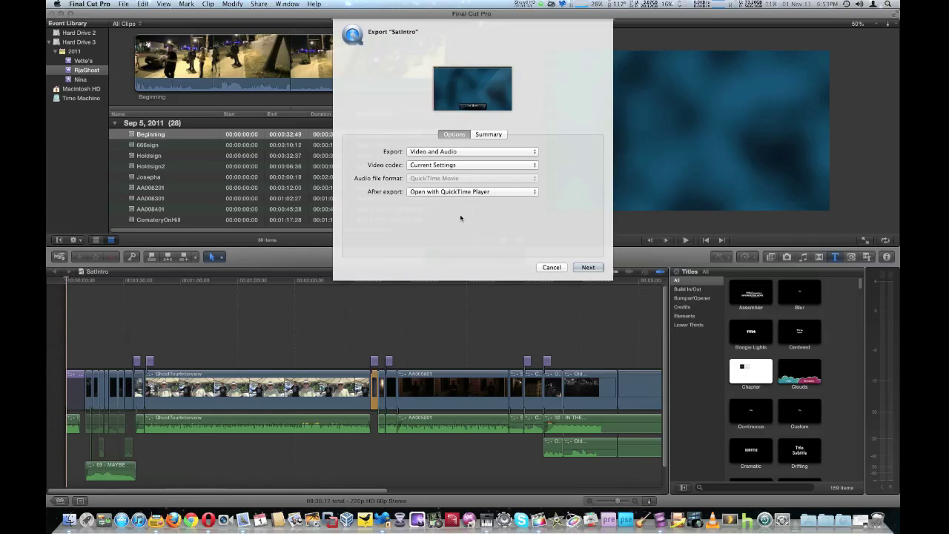
- Cancel the SatIntro export dialog and return to the project timeline
{"action": "left_click", "coordinate": [551, 267]}
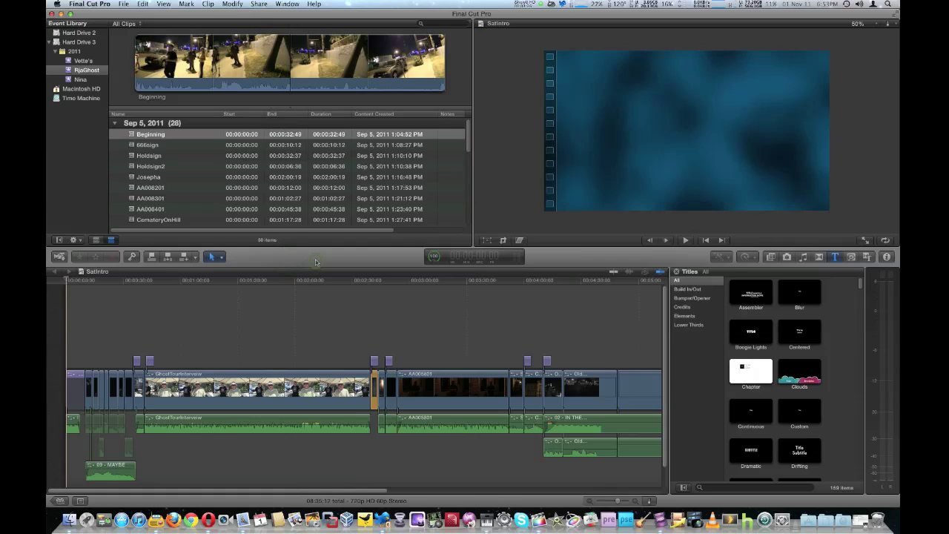
{"action": "left_click", "coordinate": [257, 3]}
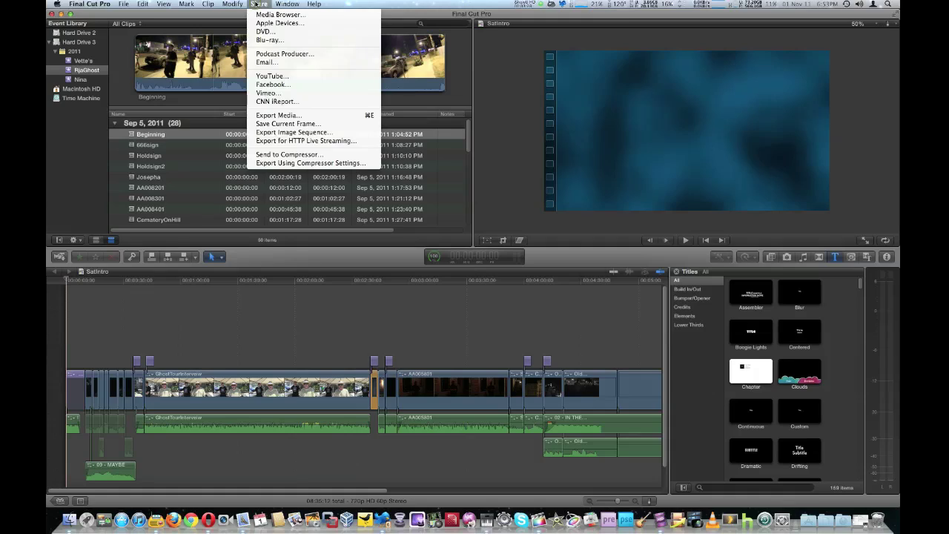
- Send SatIntro to Compressor 4 as a new batch job
{"action": "left_click", "coordinate": [304, 155]}
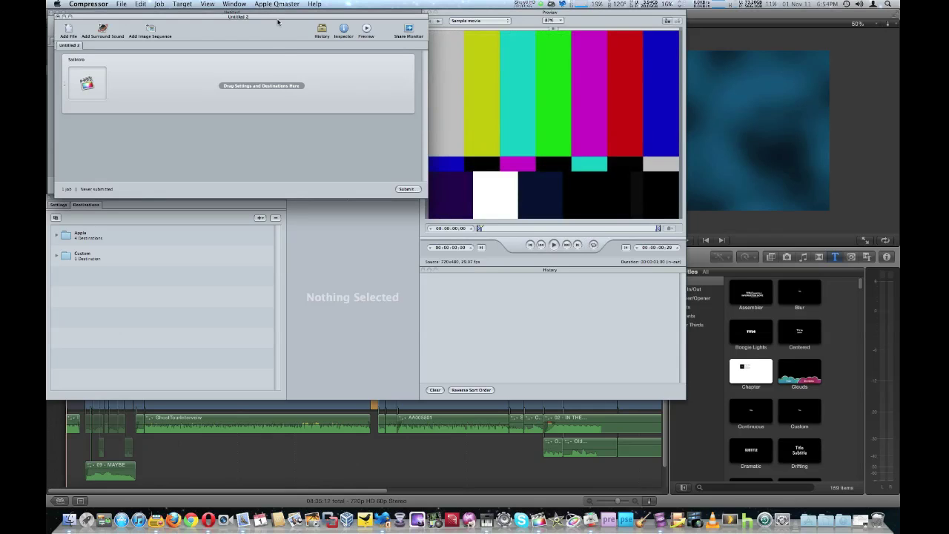
{"action": "left_click_drag", "start_coordinate": [277, 19], "coordinate": [273, 14]}
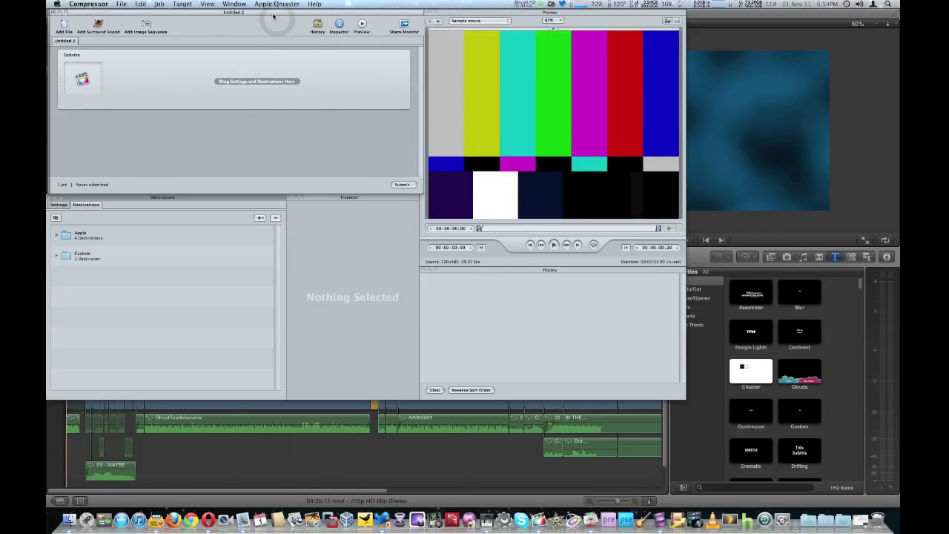
- Zoom the Untitled 2 batch window to fill the screen
{"action": "left_click", "coordinate": [63, 12]}
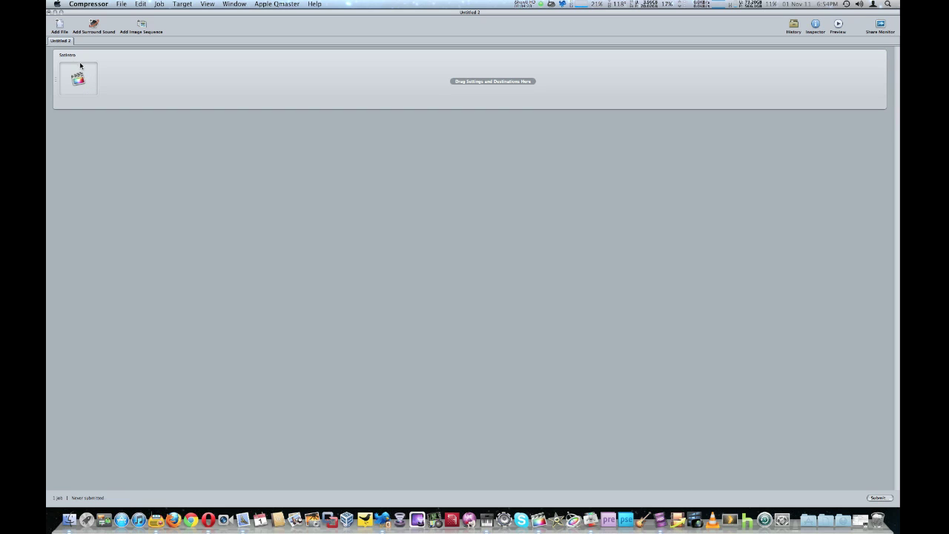
- Restore the batch window, then show the Settings library full screen with Apple and Custom groups
{"action": "left_click", "coordinate": [61, 12]}
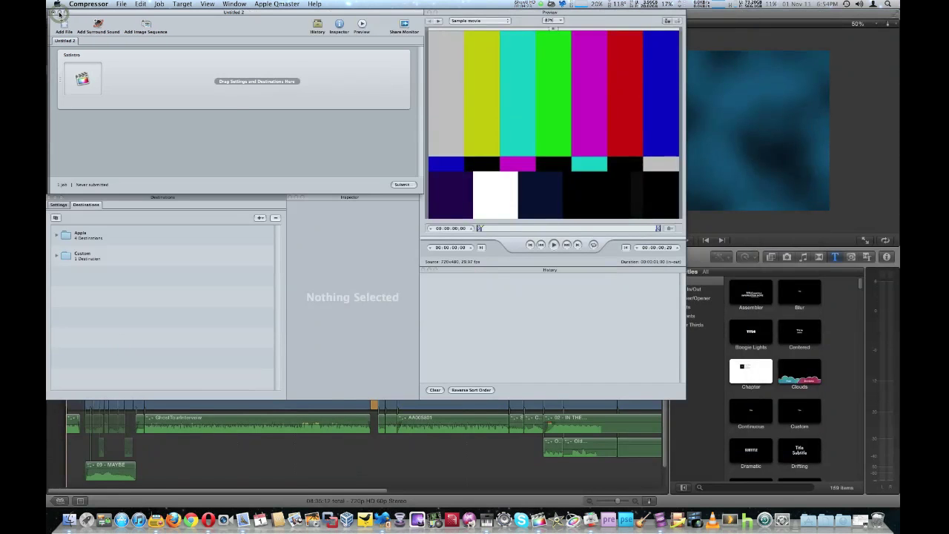
{"action": "left_click", "coordinate": [164, 216]}
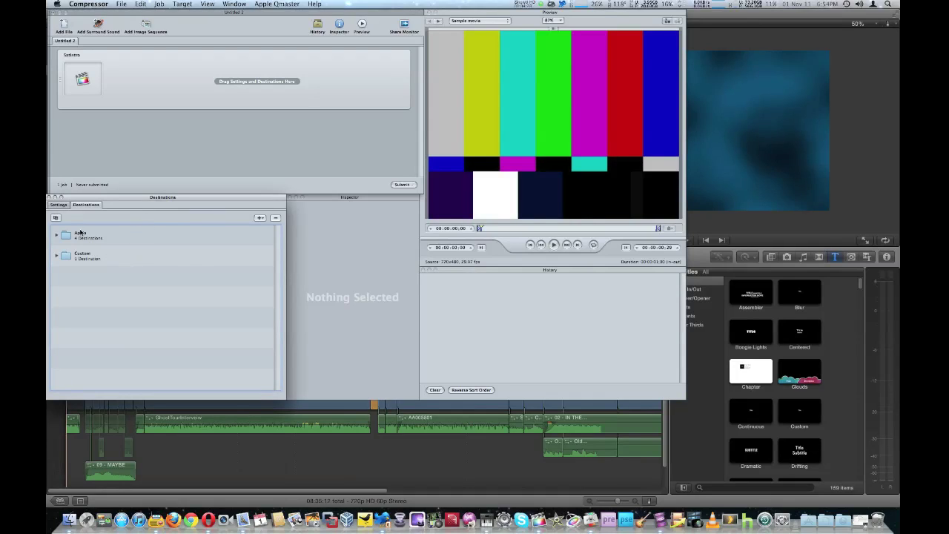
{"action": "left_click", "coordinate": [62, 206]}
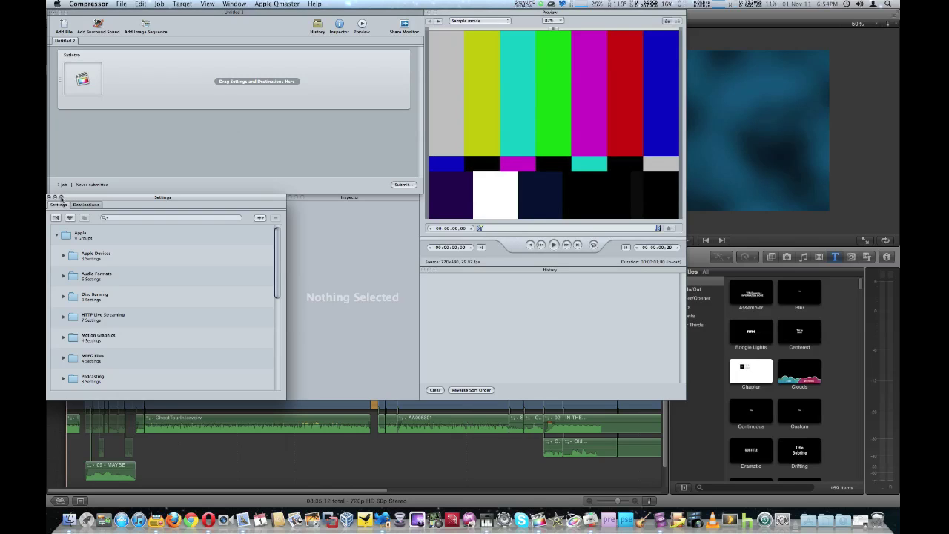
{"action": "left_click", "coordinate": [61, 197]}
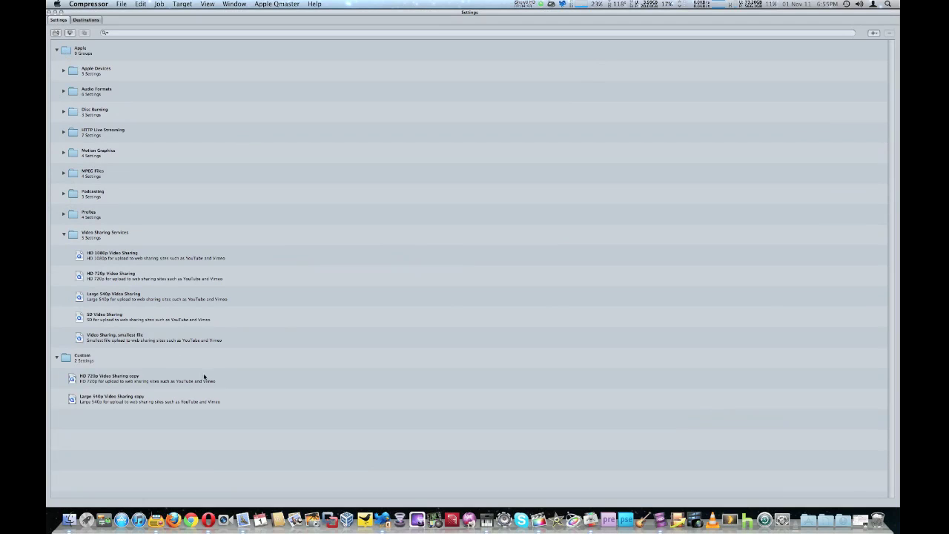
{"action": "left_click", "coordinate": [64, 71]}
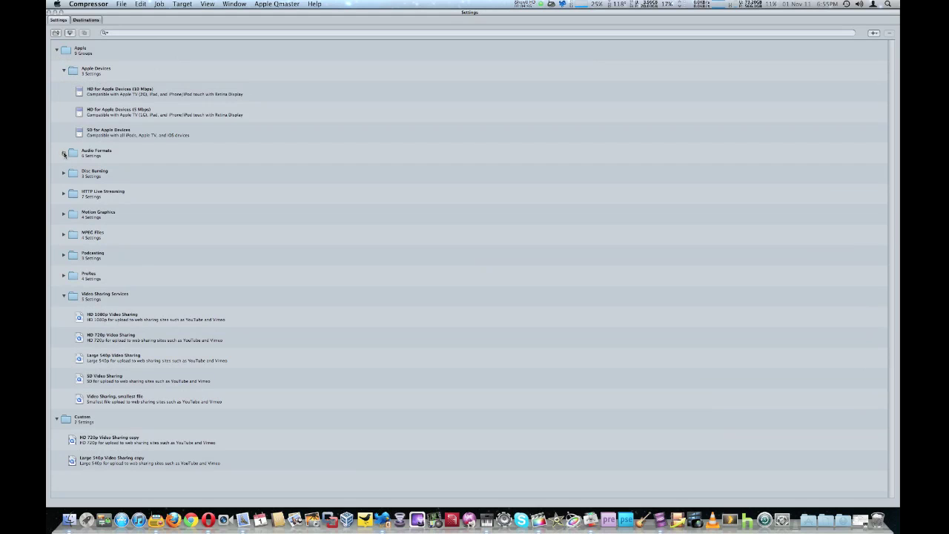
{"action": "left_click", "coordinate": [63, 152]}
{"action": "left_click", "coordinate": [65, 153]}
{"action": "left_click", "coordinate": [64, 153]}
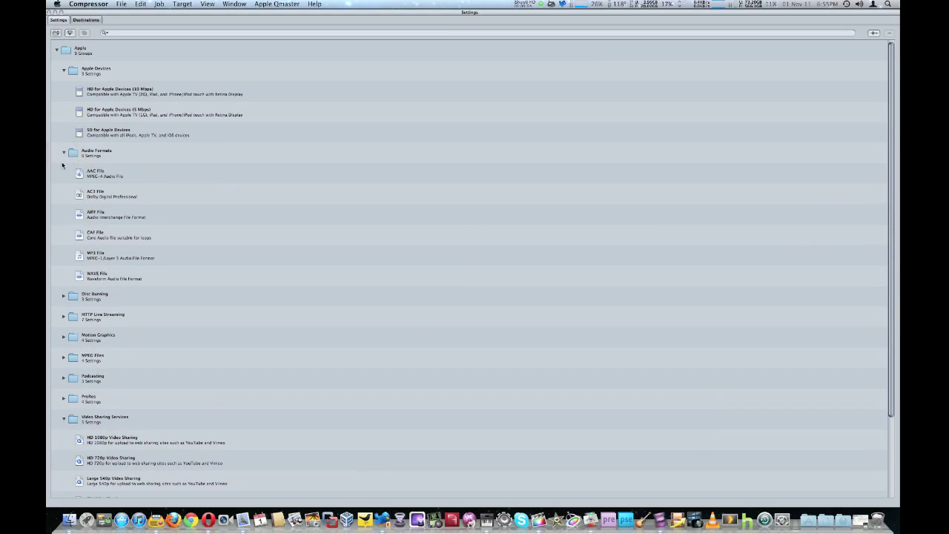
{"action": "left_click", "coordinate": [63, 153]}
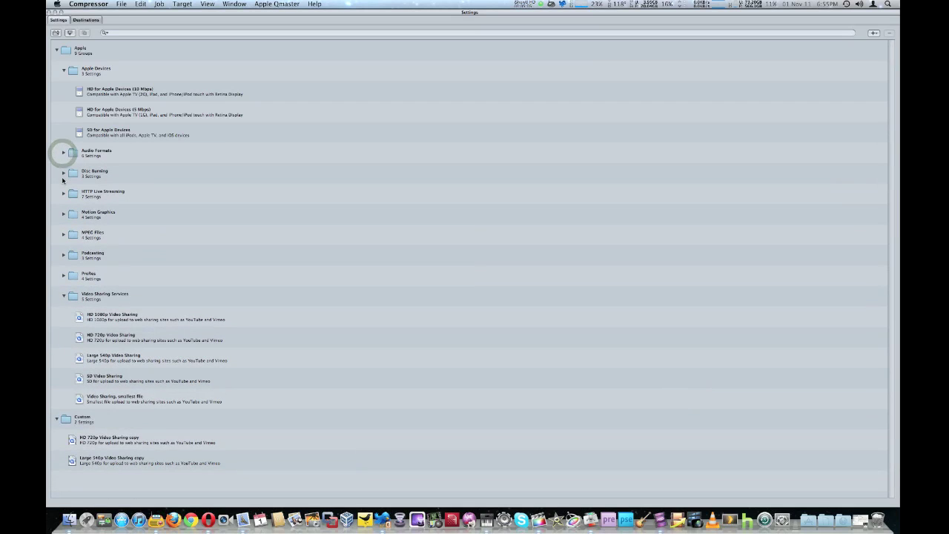
{"action": "left_click", "coordinate": [63, 175]}
{"action": "left_click", "coordinate": [63, 175]}
{"action": "left_click", "coordinate": [63, 236]}
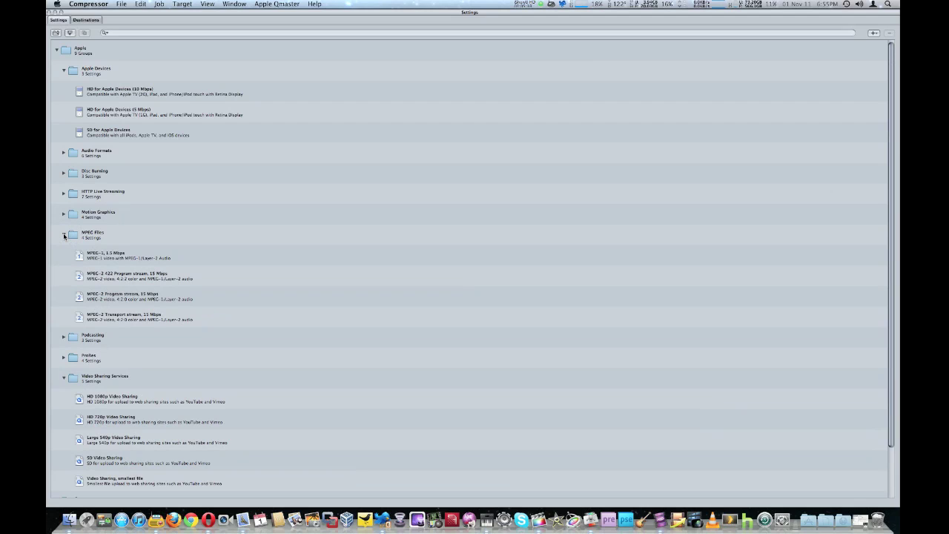
{"action": "left_click", "coordinate": [63, 236]}
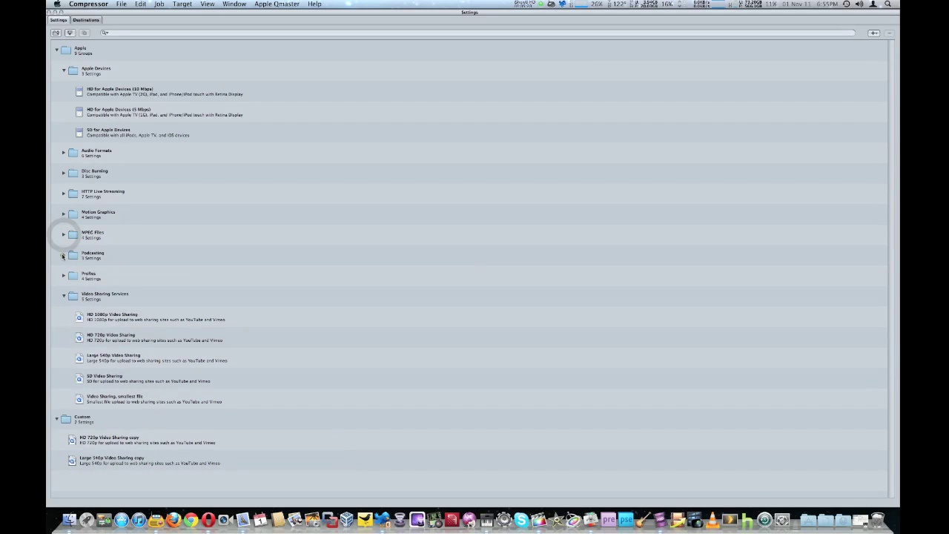
{"action": "left_click", "coordinate": [63, 255]}
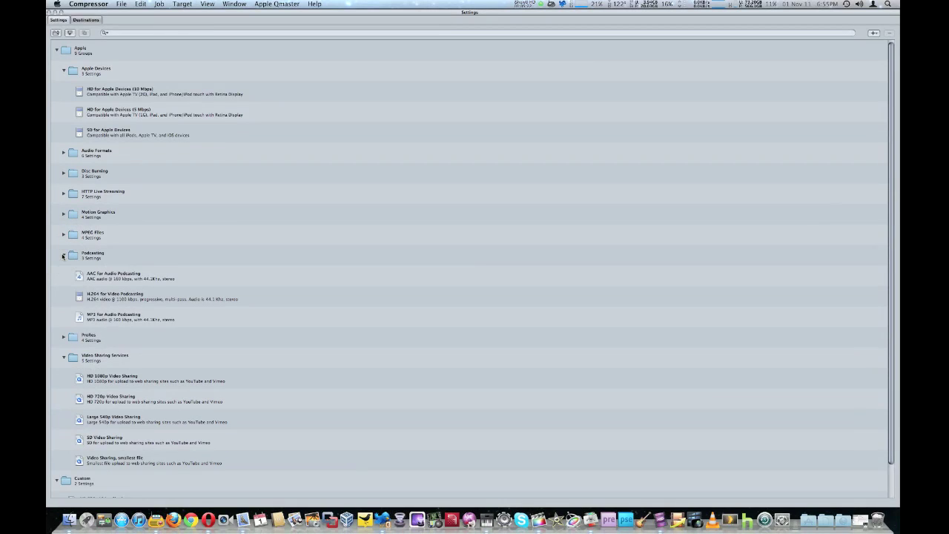
{"action": "left_click", "coordinate": [63, 255]}
{"action": "left_click", "coordinate": [63, 255]}
{"action": "left_click", "coordinate": [63, 255]}
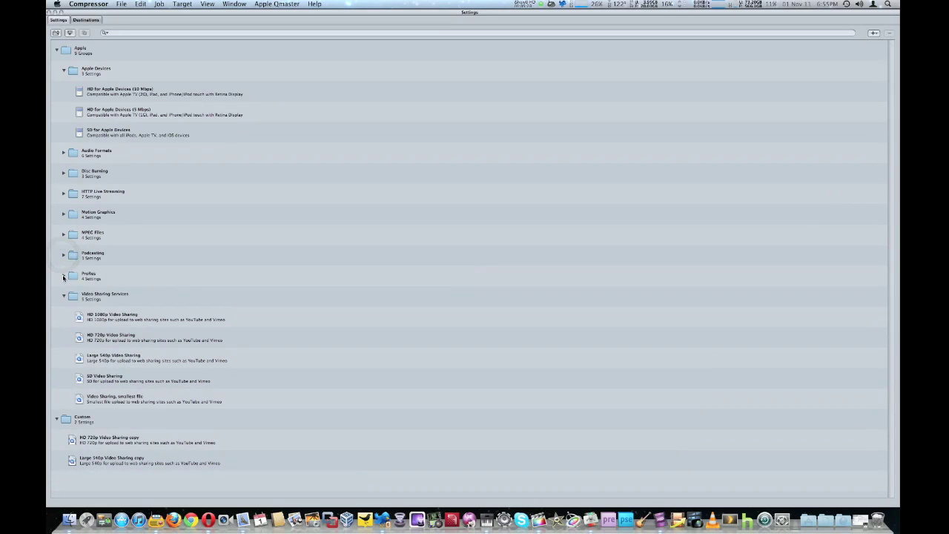
{"action": "left_click", "coordinate": [64, 276]}
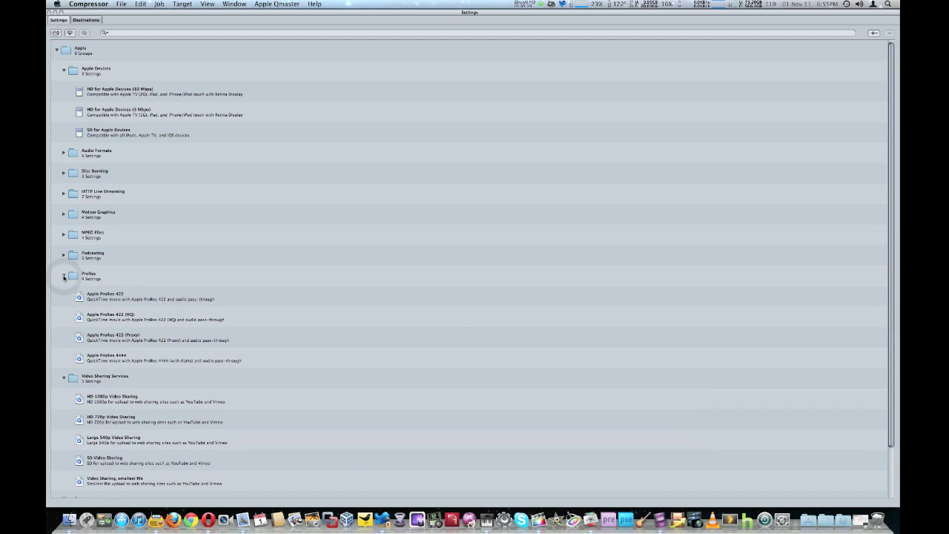
{"action": "left_click", "coordinate": [64, 276]}
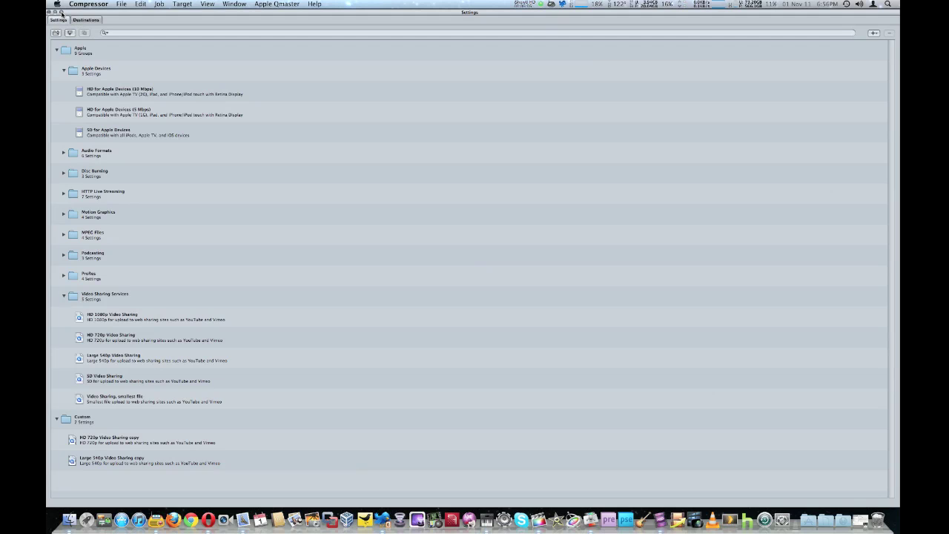
{"action": "left_click", "coordinate": [60, 12]}
- Scroll the Settings list down to the Custom presets
{"action": "scroll", "coordinate": [147, 337], "scroll_direction": "down", "scroll_amount": 5}
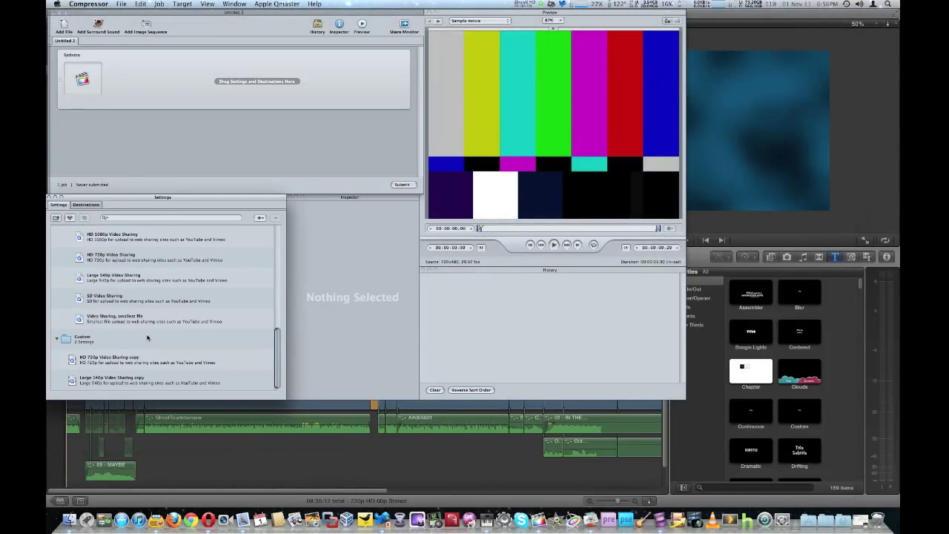
{"action": "scroll", "coordinate": [145, 326], "scroll_direction": "up", "scroll_amount": 1}
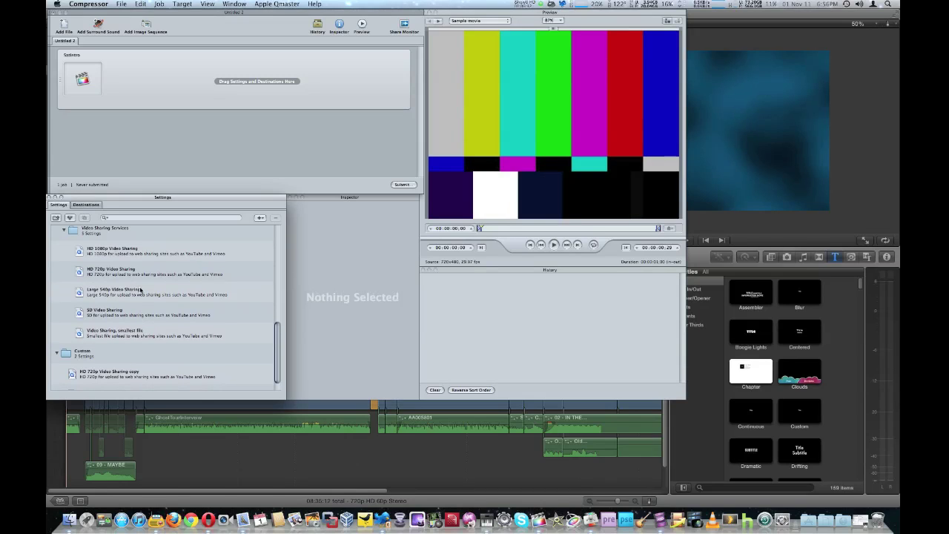
{"action": "scroll", "coordinate": [129, 279], "scroll_direction": "down", "scroll_amount": 1}
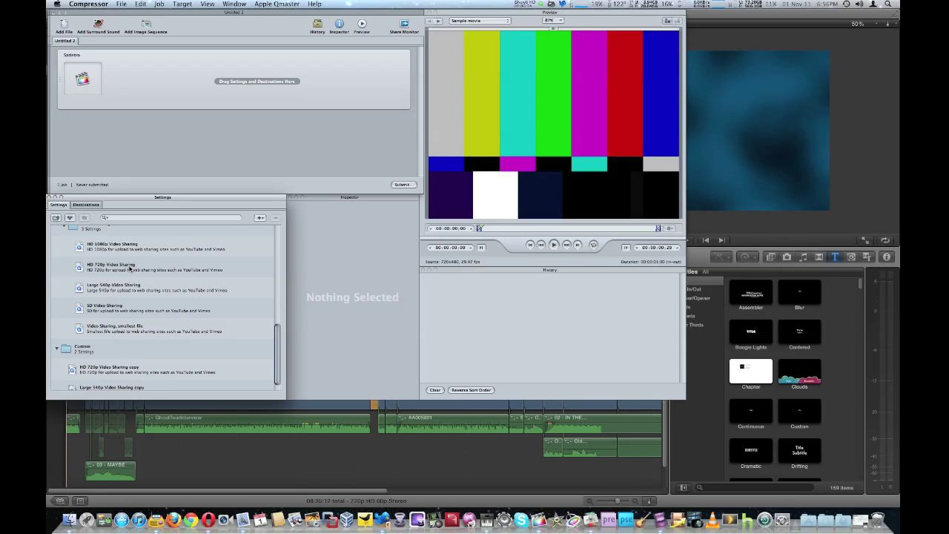
- Show HD 720p Video Sharing's encoder settings: QuickTime Movie, .mov, up to 1280 x 720
{"action": "left_click", "coordinate": [130, 269]}
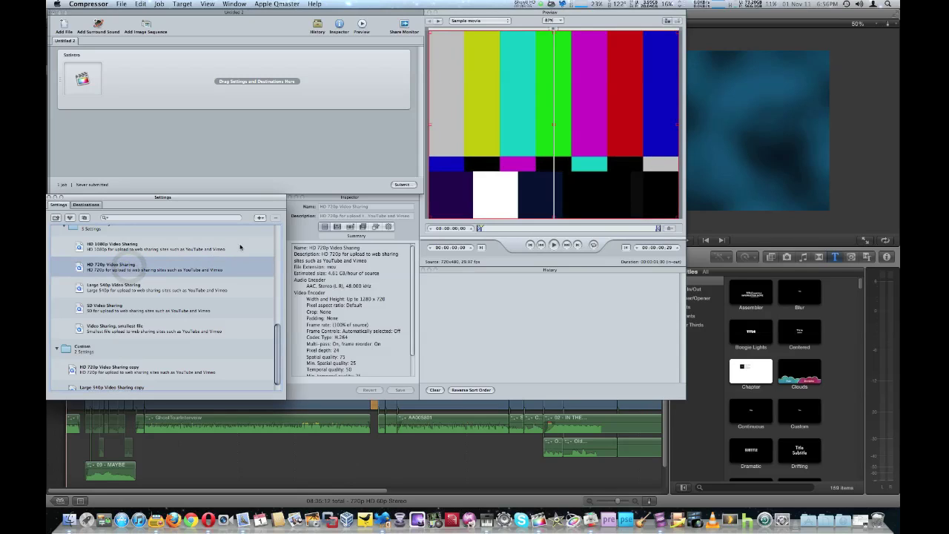
{"action": "left_click", "coordinate": [299, 229]}
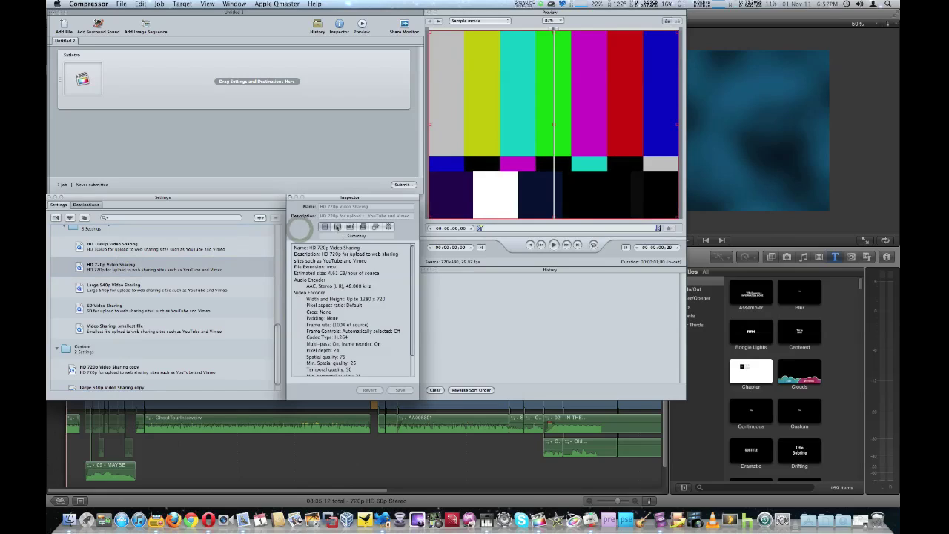
{"action": "left_click", "coordinate": [337, 226]}
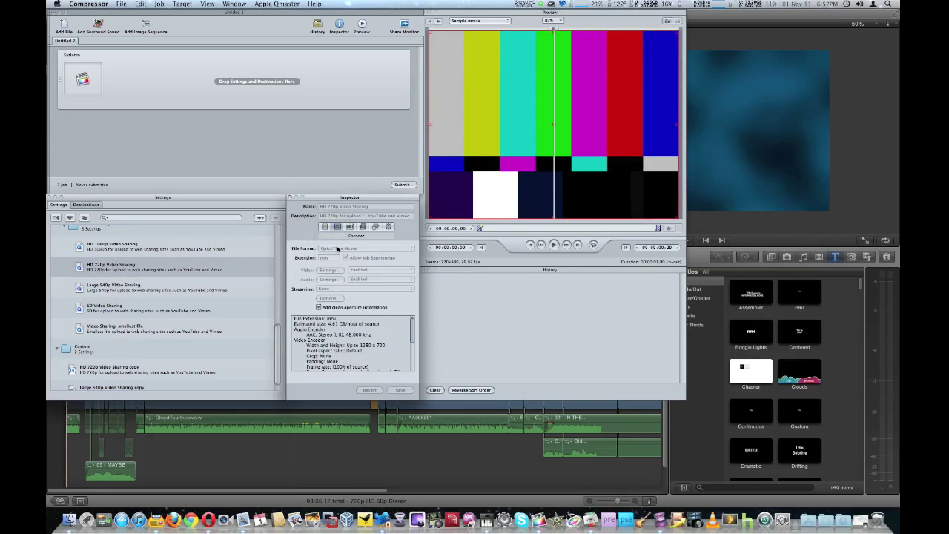
- Select the HD 720p Video Sharing copy and show its encoder settings
{"action": "left_click", "coordinate": [319, 234]}
{"action": "scroll", "coordinate": [176, 335], "scroll_direction": "down", "scroll_amount": 1}
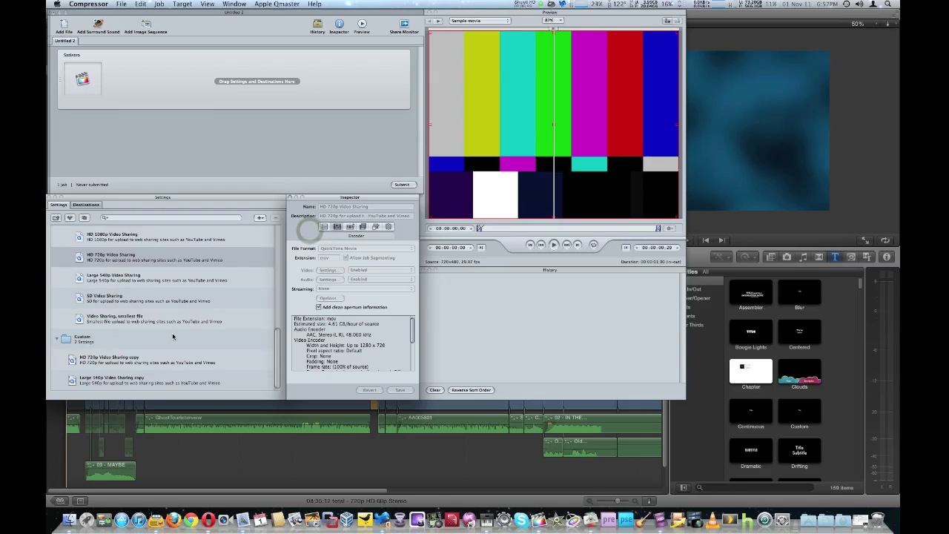
{"action": "left_click", "coordinate": [127, 360]}
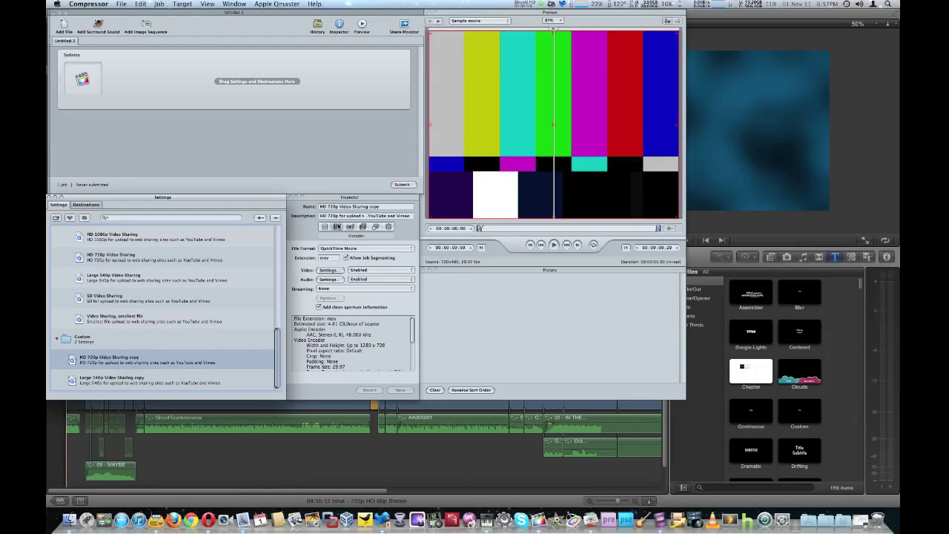
{"action": "left_click", "coordinate": [337, 227]}
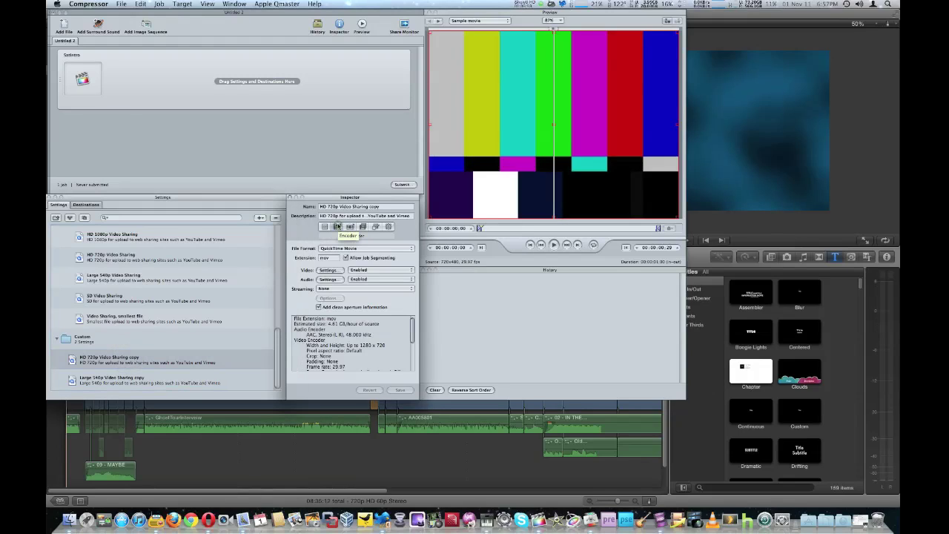
- Check the copy's H.264 frame rate stays at 29.97 fps, then cancel the video settings
{"action": "left_click", "coordinate": [335, 271]}
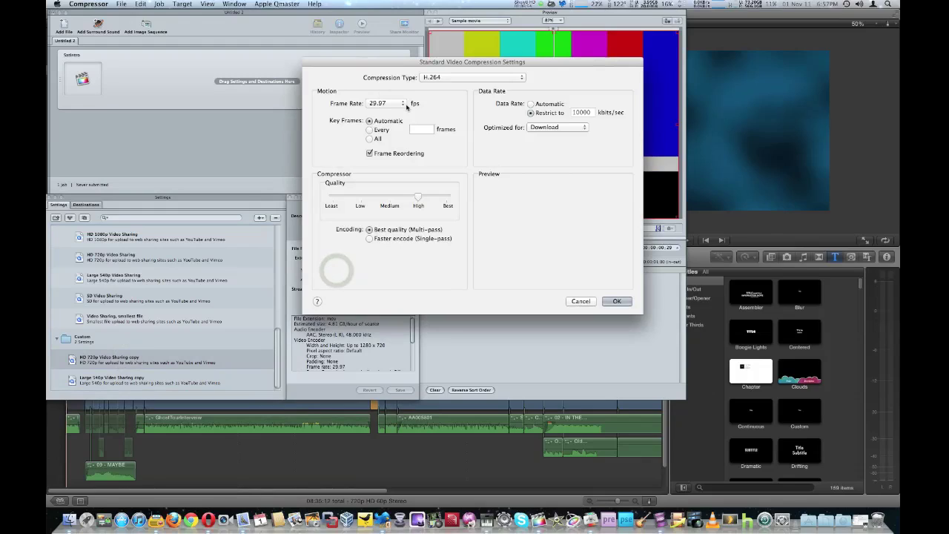
{"action": "left_click", "coordinate": [404, 104]}
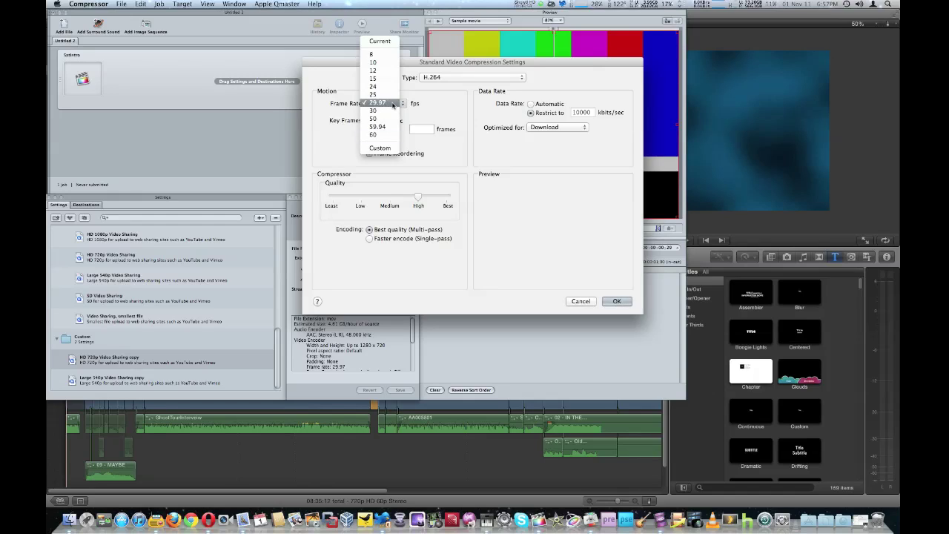
{"action": "left_click", "coordinate": [549, 279]}
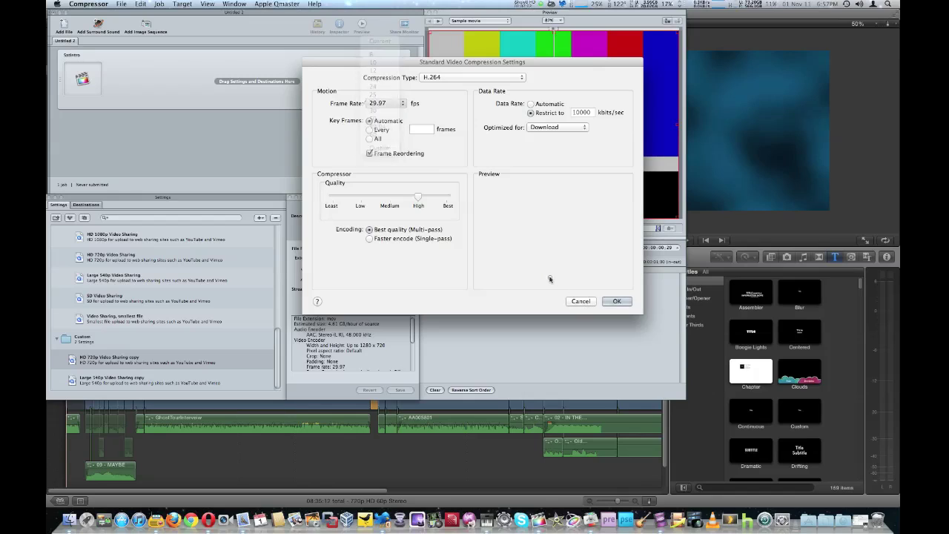
{"action": "left_click", "coordinate": [581, 301]}
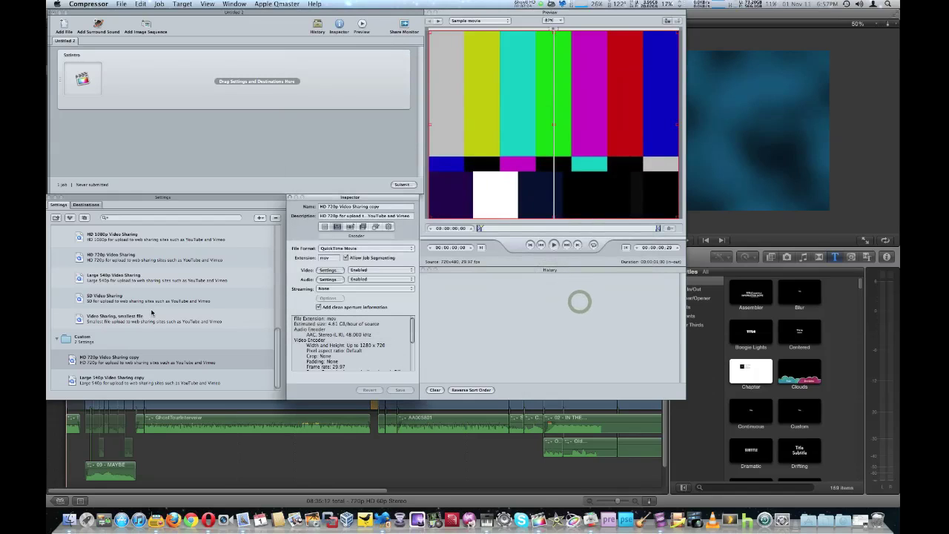
- Compare the original HD 720p Video Sharing preset with the editable copy, leaving the copy selected
{"action": "scroll", "coordinate": [149, 334], "scroll_direction": "up", "scroll_amount": 2}
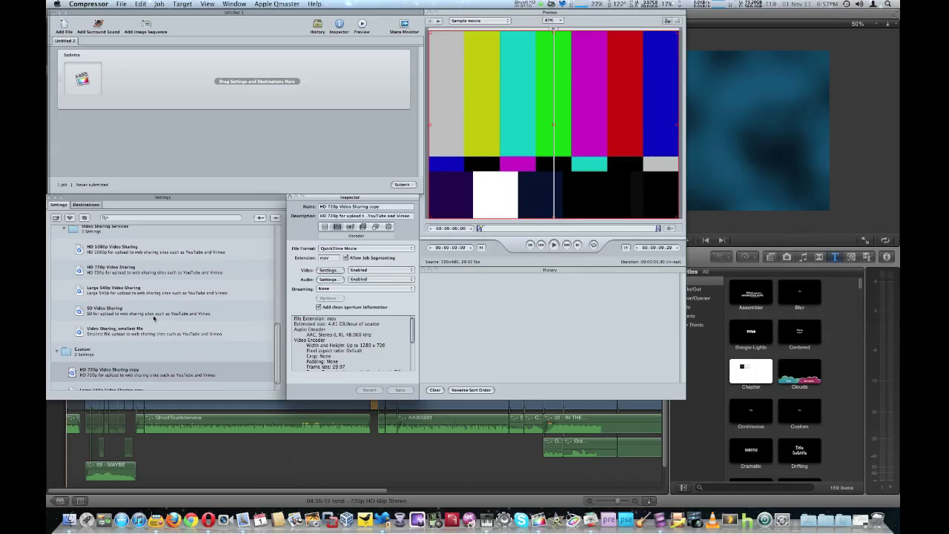
{"action": "scroll", "coordinate": [148, 316], "scroll_direction": "down", "scroll_amount": 2}
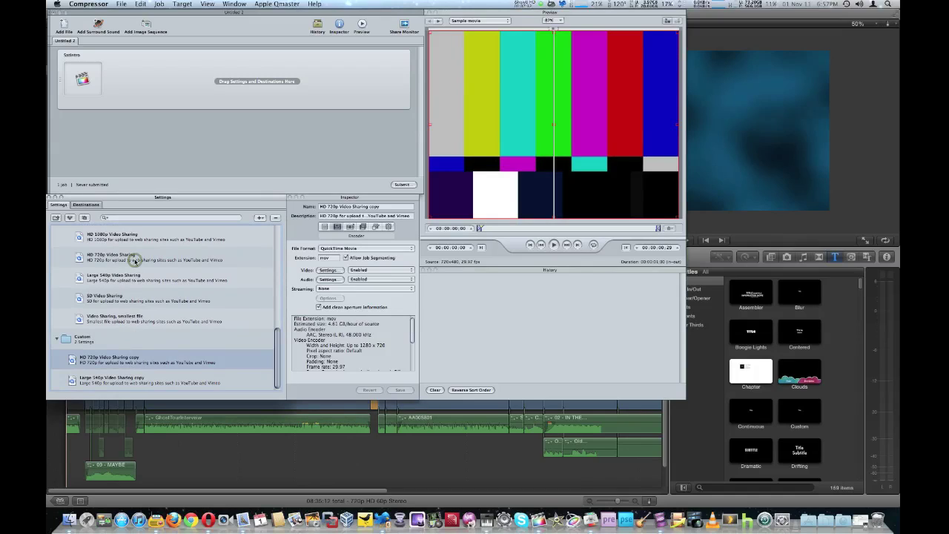
{"action": "left_click", "coordinate": [135, 260]}
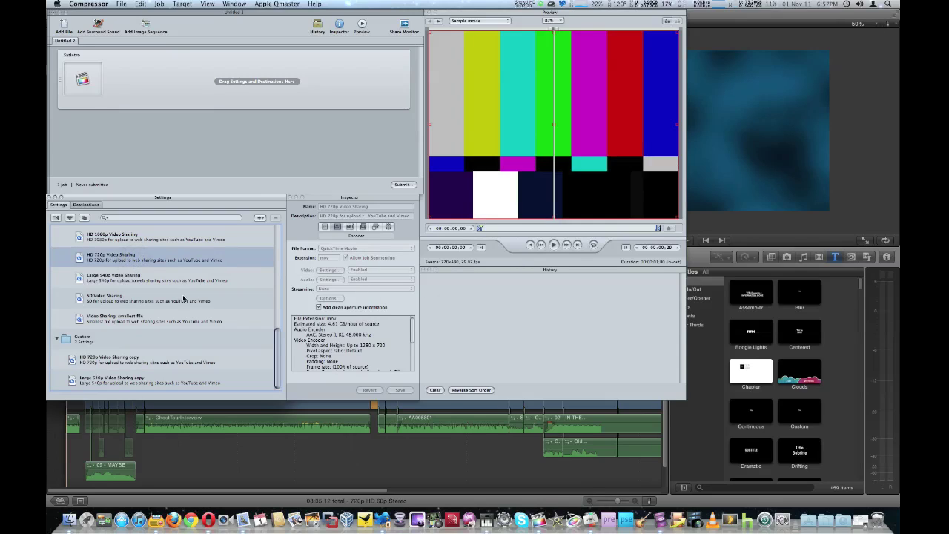
{"action": "left_click", "coordinate": [124, 361]}
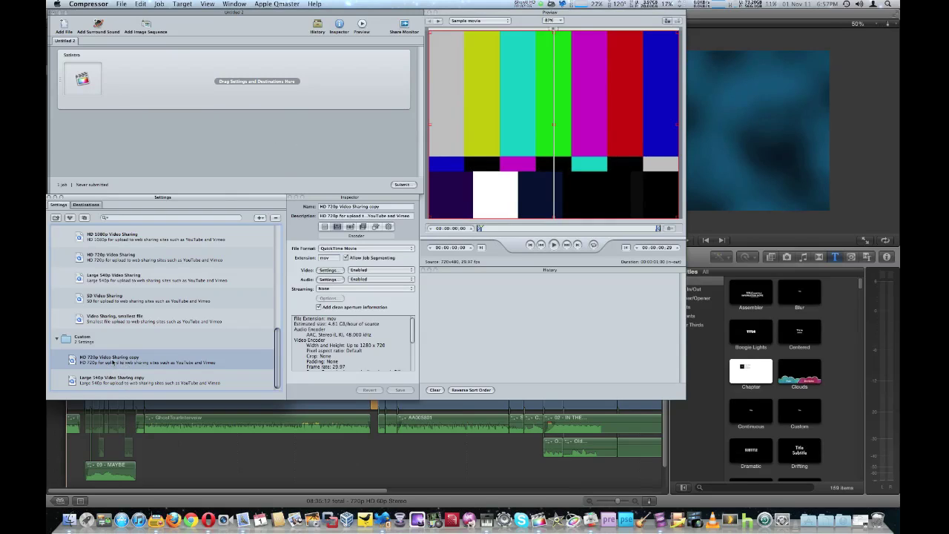
- Drop the HD 720p Video Sharing copy setting onto the Satintro job, creating SatIntro-HD 720p Video Sharing copy.mov
{"action": "left_click_drag", "start_coordinate": [100, 362], "coordinate": [239, 84]}
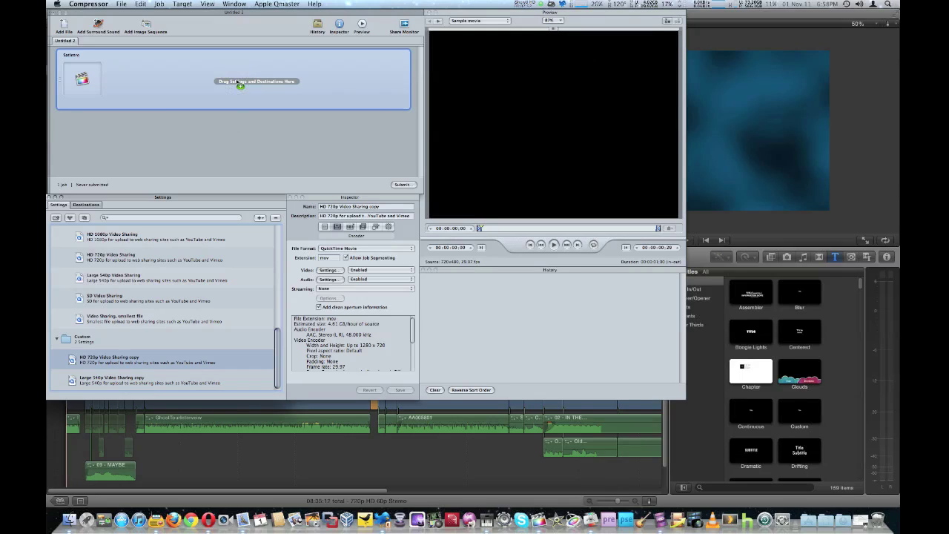
{"action": "left_click_drag", "start_coordinate": [239, 83], "coordinate": [231, 127]}
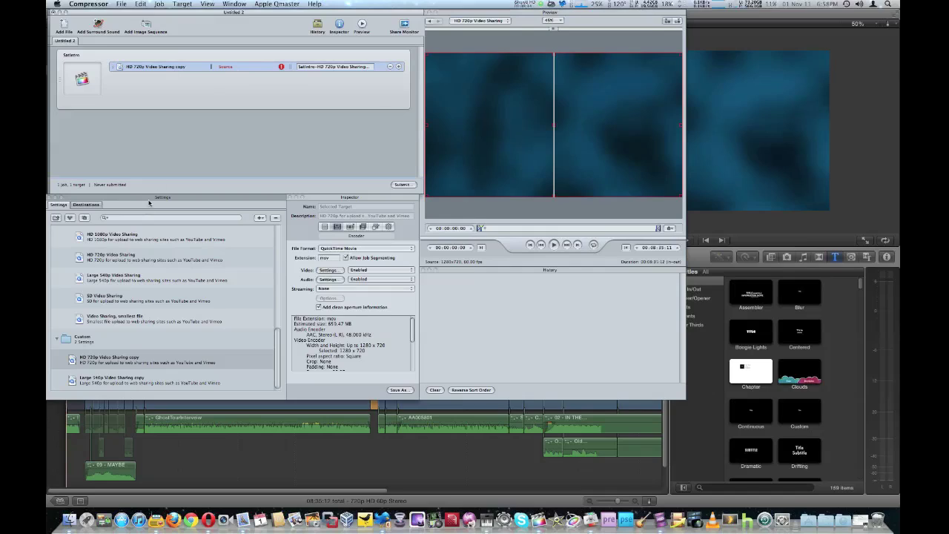
- Browse the built-in Apple destinations in the Destinations list, inspecting User's Movies Folder
{"action": "left_click", "coordinate": [90, 205]}
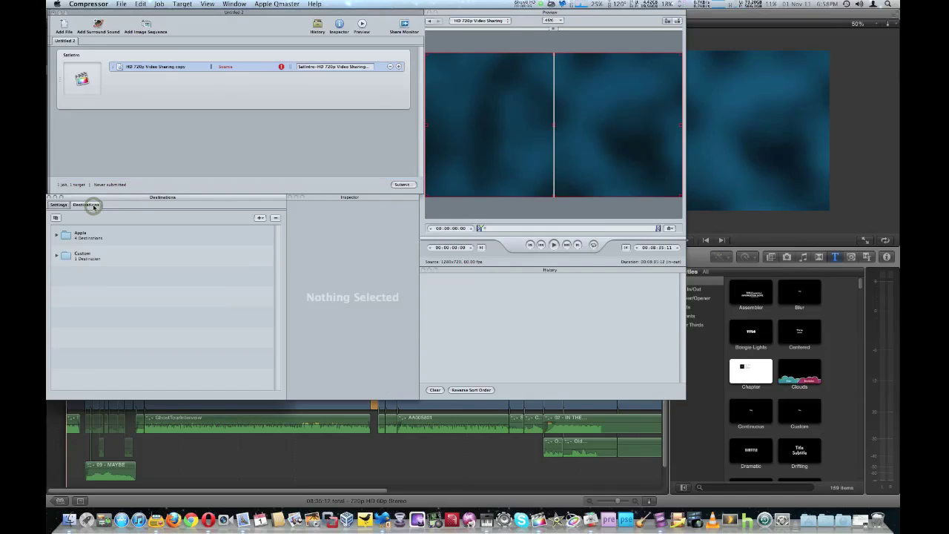
{"action": "left_click", "coordinate": [55, 235]}
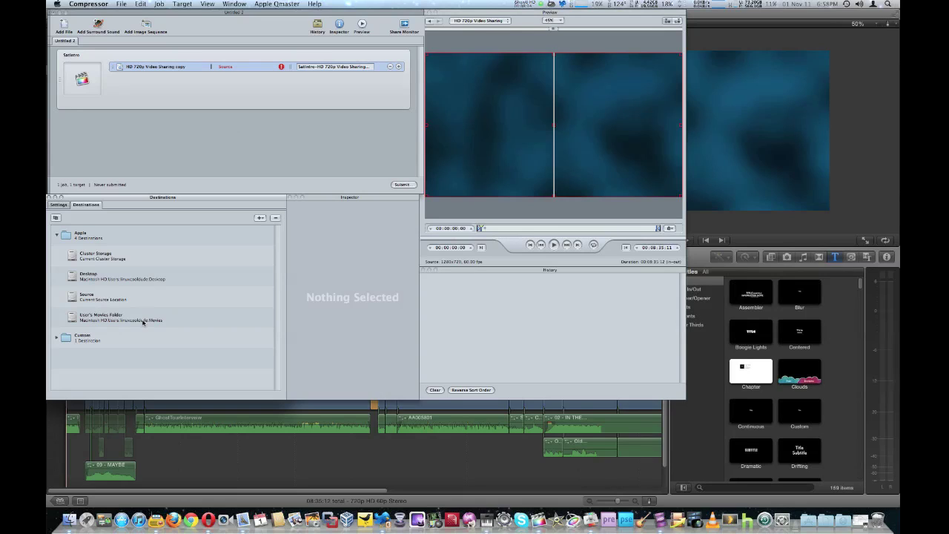
{"action": "left_click", "coordinate": [112, 319]}
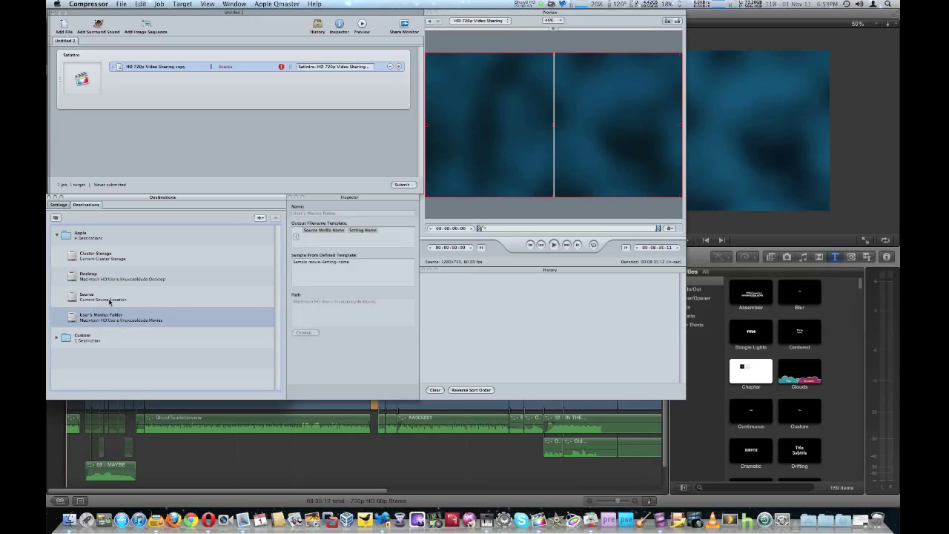
- Assign the custom Source - copy destination (Hard Drive 2's Chatterbox-Recorded folder) to the 720p target
{"action": "left_click", "coordinate": [57, 338]}
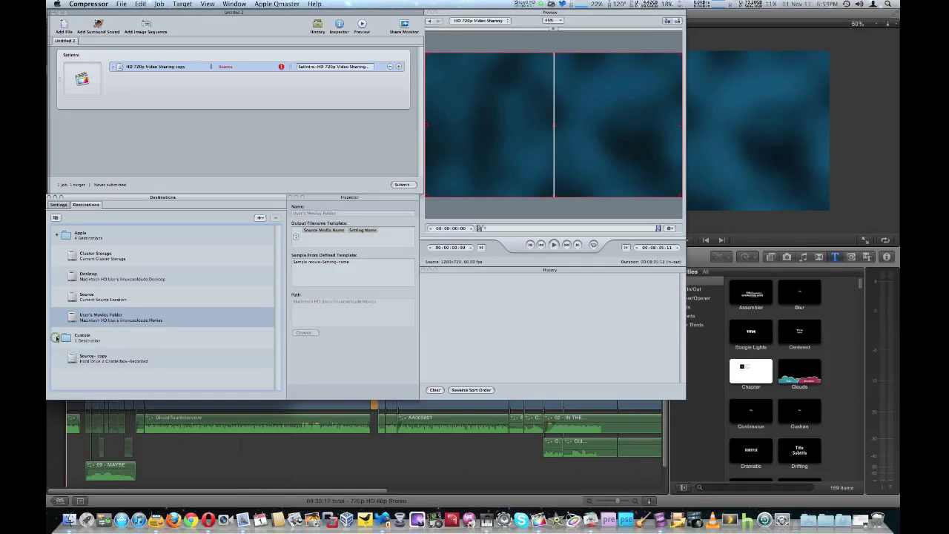
{"action": "left_click", "coordinate": [101, 361]}
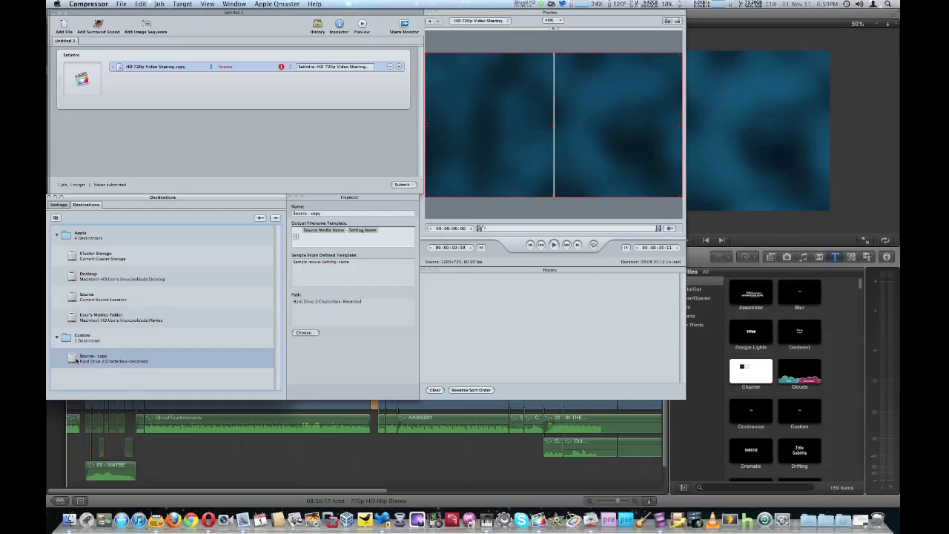
{"action": "left_click_drag", "start_coordinate": [77, 360], "coordinate": [232, 69]}
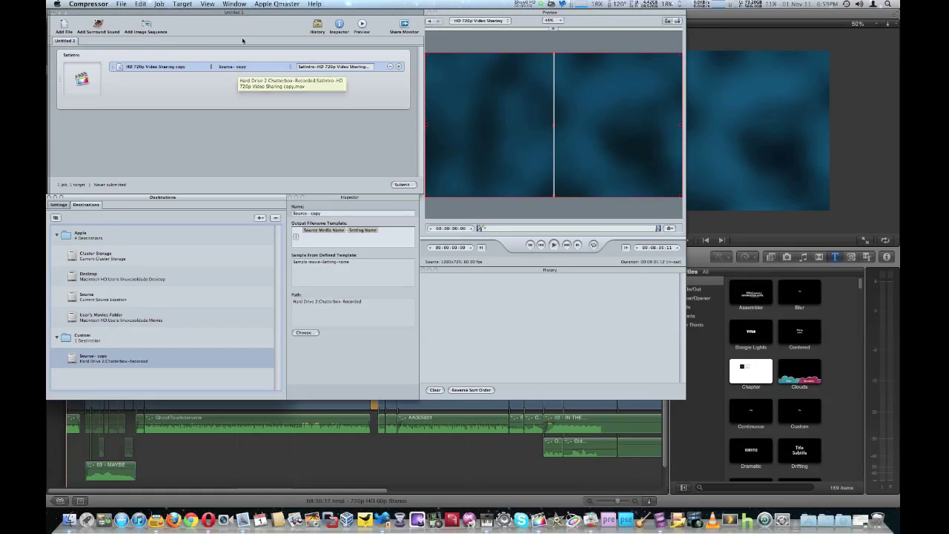
- Select the 720p target to show its QuickTime Movie encoder summary, estimated 653.47 MB
{"action": "left_click", "coordinate": [305, 104]}
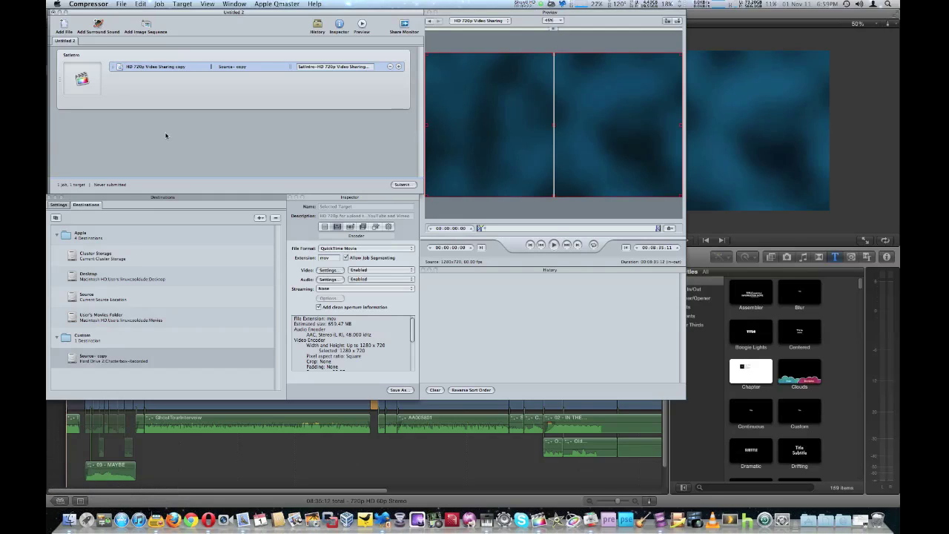
- Check the Apple Qmaster cluster options, then view Satintro's 1280x720, 60 fps progressive attributes
{"action": "left_click", "coordinate": [241, 134]}
{"action": "left_click", "coordinate": [275, 6]}
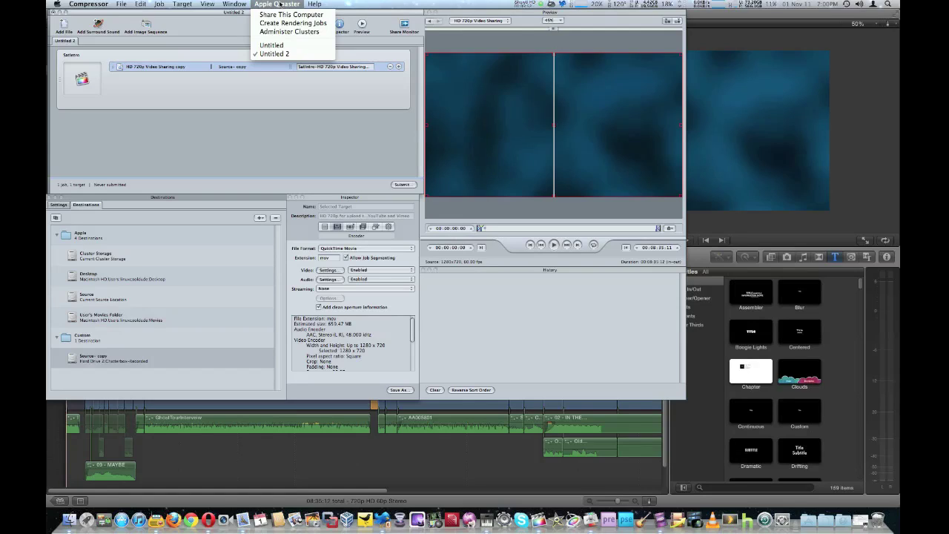
{"action": "left_click", "coordinate": [277, 4]}
{"action": "left_click", "coordinate": [267, 94]}
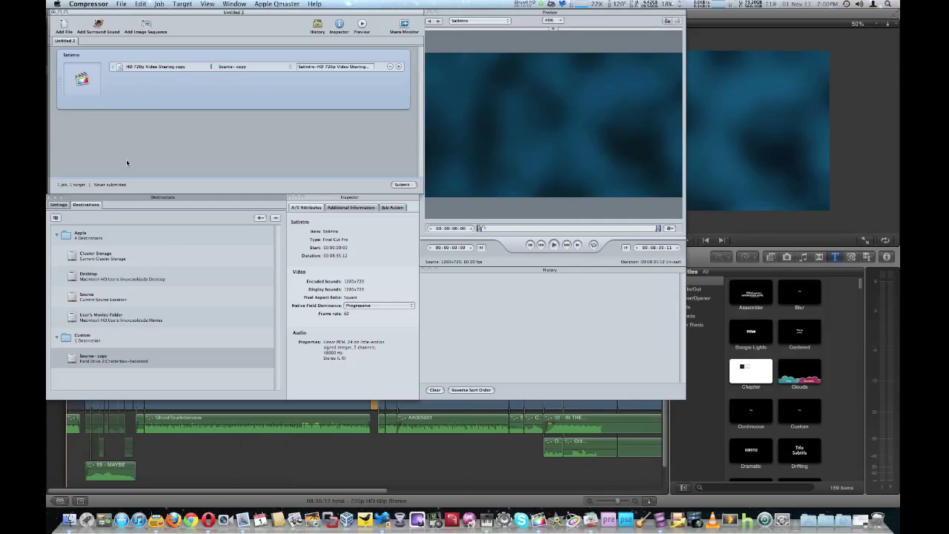
{"action": "left_click", "coordinate": [59, 205]}
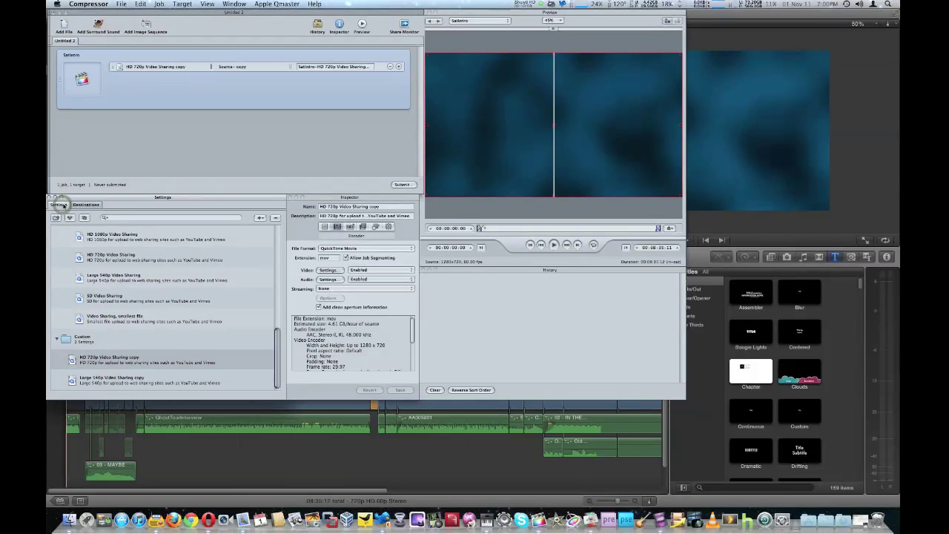
- Add HD 1080p Video Sharing as a second target on the Satintro job
{"action": "scroll", "coordinate": [122, 285], "scroll_direction": "up", "scroll_amount": 3}
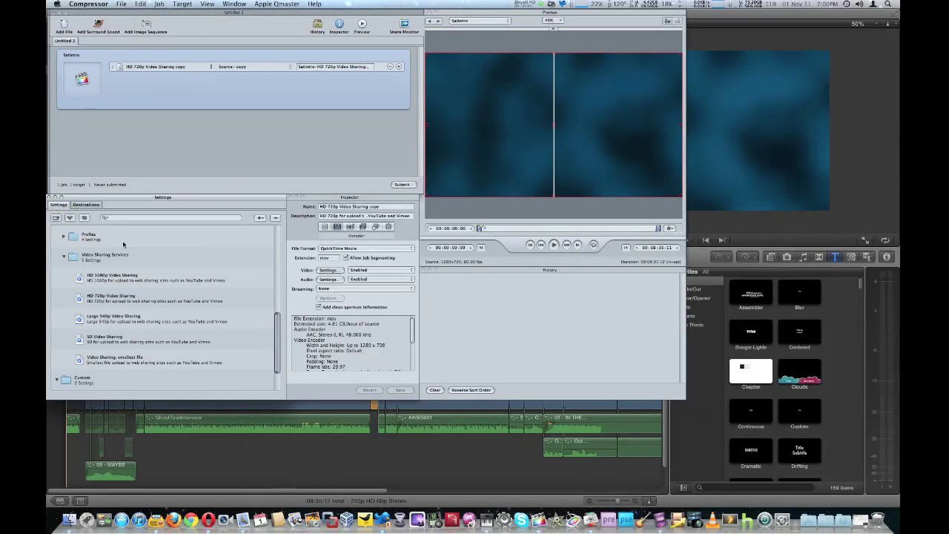
{"action": "left_click", "coordinate": [93, 279]}
{"action": "left_click_drag", "start_coordinate": [93, 279], "coordinate": [127, 87]}
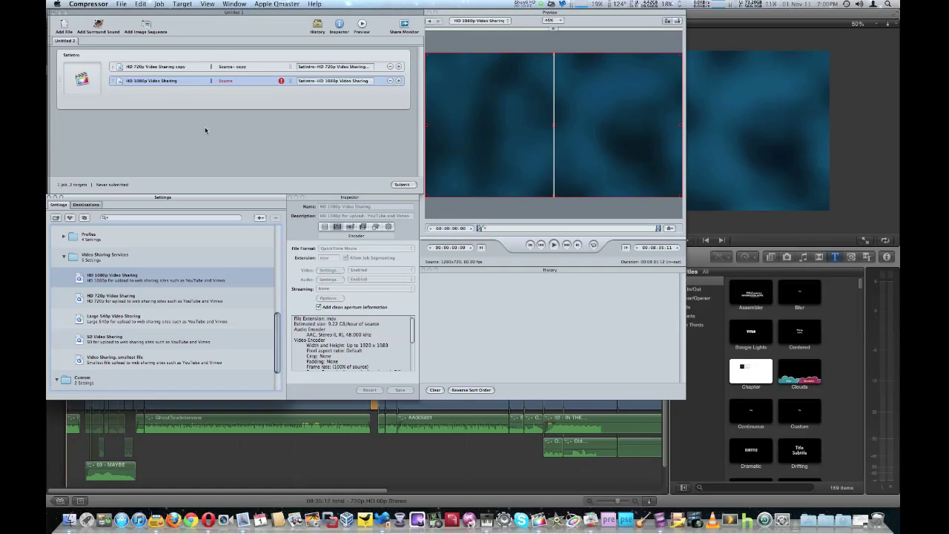
- Select the new HD 1080p target to review its settings
{"action": "left_click", "coordinate": [584, 4]}
{"action": "left_click", "coordinate": [176, 145]}
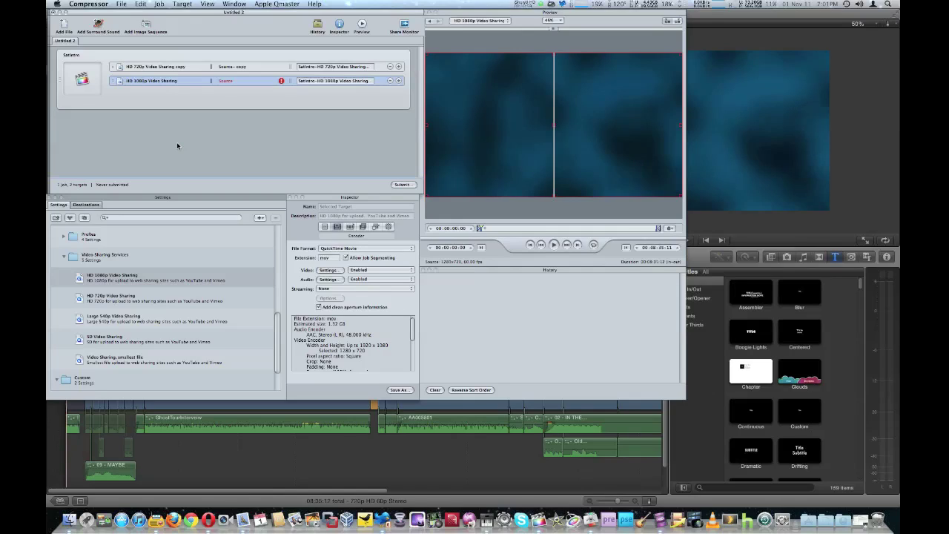
{"action": "left_click", "coordinate": [177, 146]}
{"action": "left_click", "coordinate": [166, 135]}
{"action": "left_click", "coordinate": [162, 121]}
{"action": "left_click", "coordinate": [152, 121]}
{"action": "left_click", "coordinate": [271, 148]}
{"action": "left_click", "coordinate": [801, 505]}
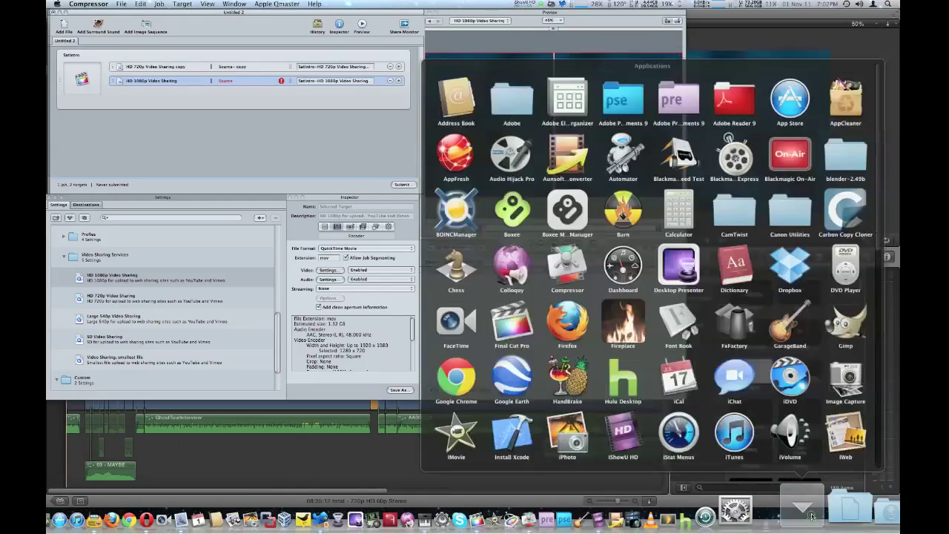
{"action": "scroll", "coordinate": [746, 385], "scroll_direction": "down", "scroll_amount": 10}
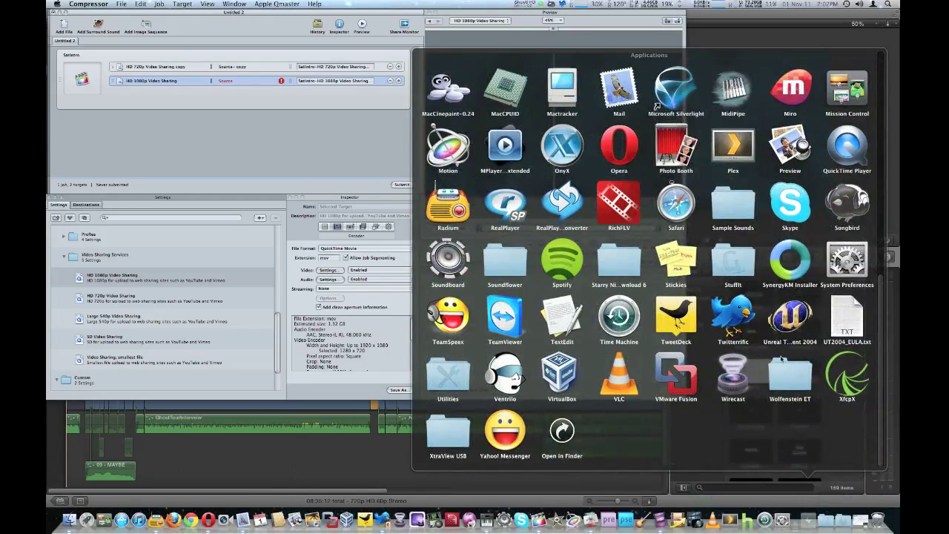
{"action": "left_click", "coordinate": [448, 377]}
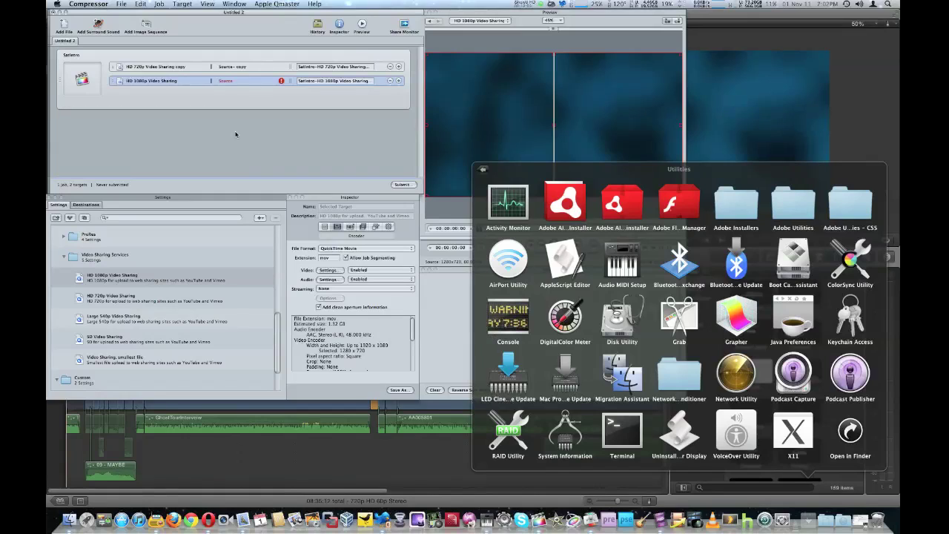
{"action": "left_click", "coordinate": [164, 119]}
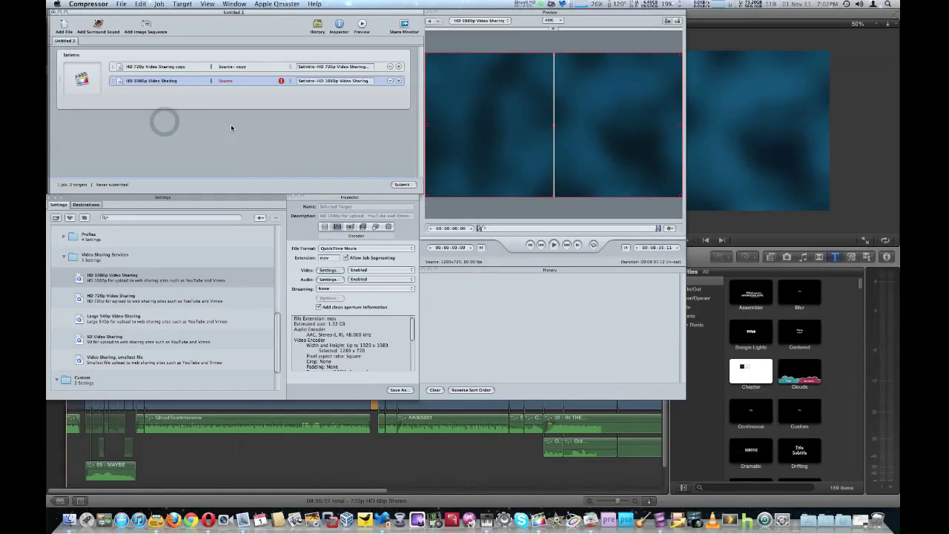